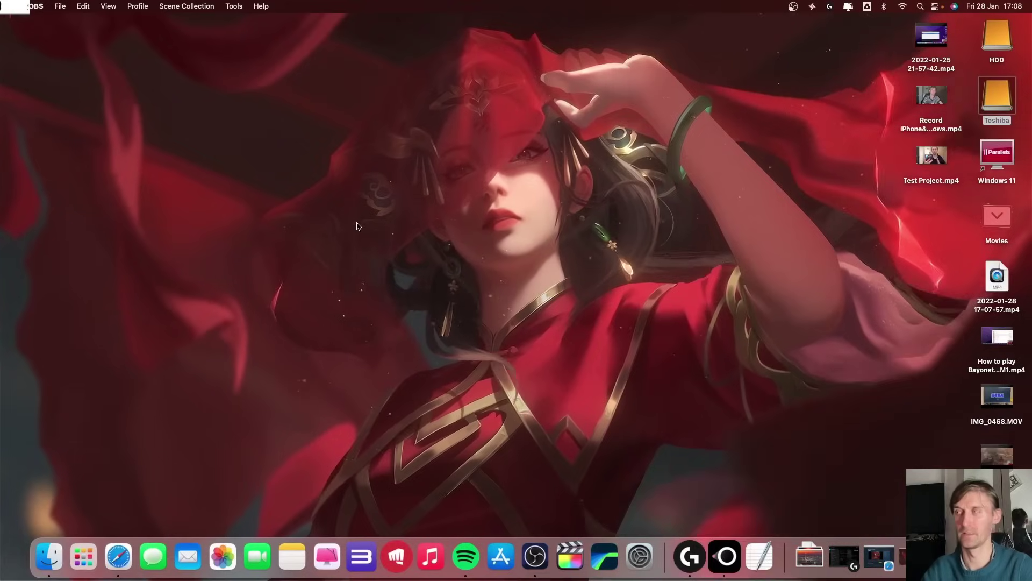
# Step: Click an empty spot on the desktop to fold the Movies stack back into its icon
pyautogui.click(997, 216)
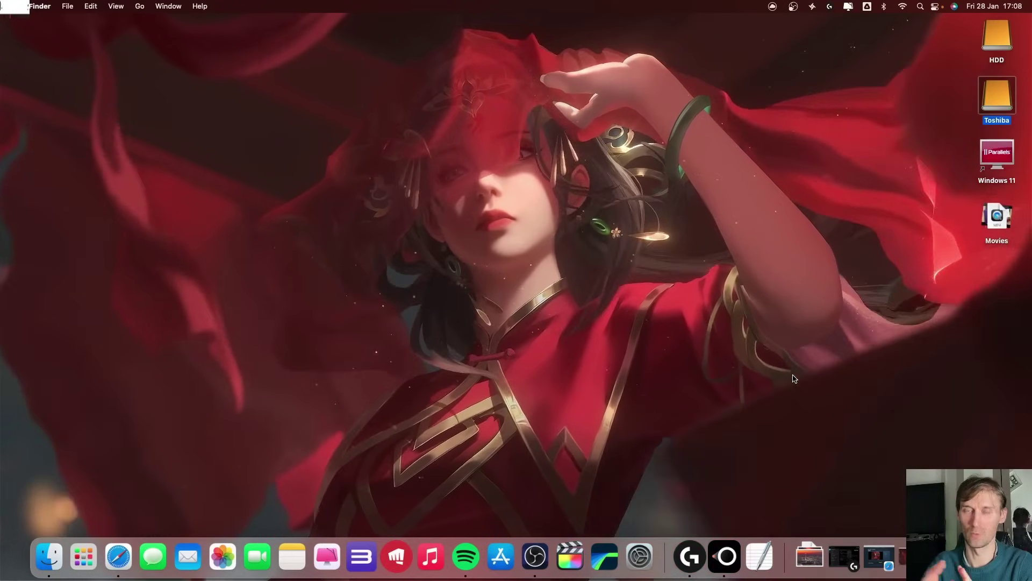
# Step: On the mirrored Windows desktop, launch Wallpaper Engine and open the red-haired wallpaper's context menu
pyautogui.click(716, 561)
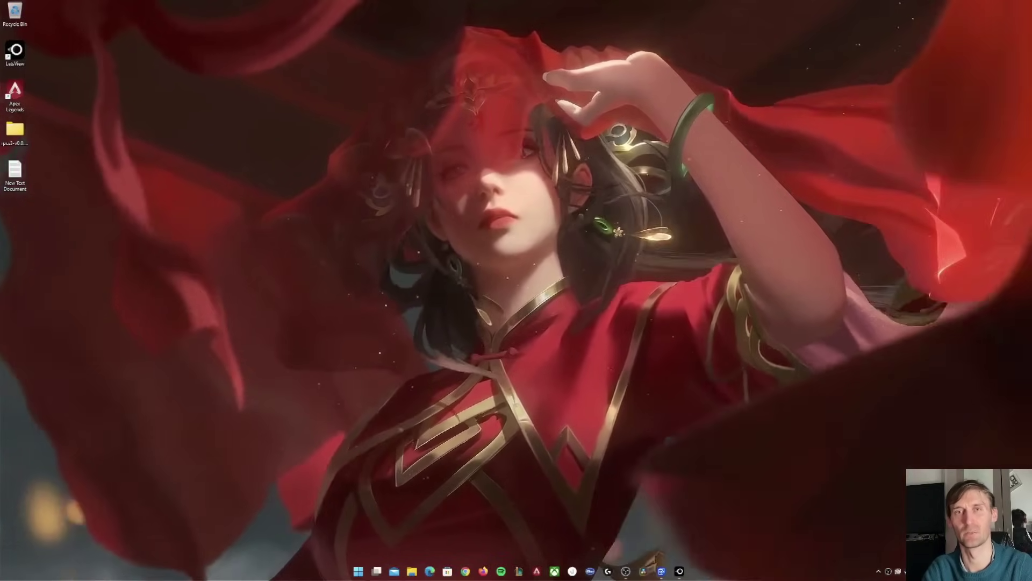
pyautogui.rightClick(802, 138)
pyautogui.press('Escape')
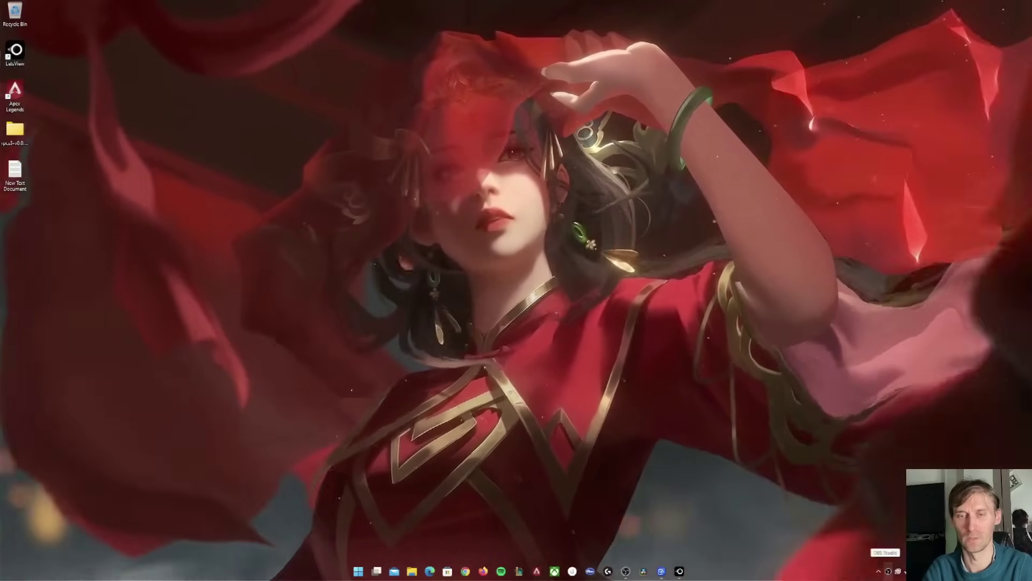
pyautogui.doubleClick(898, 571)
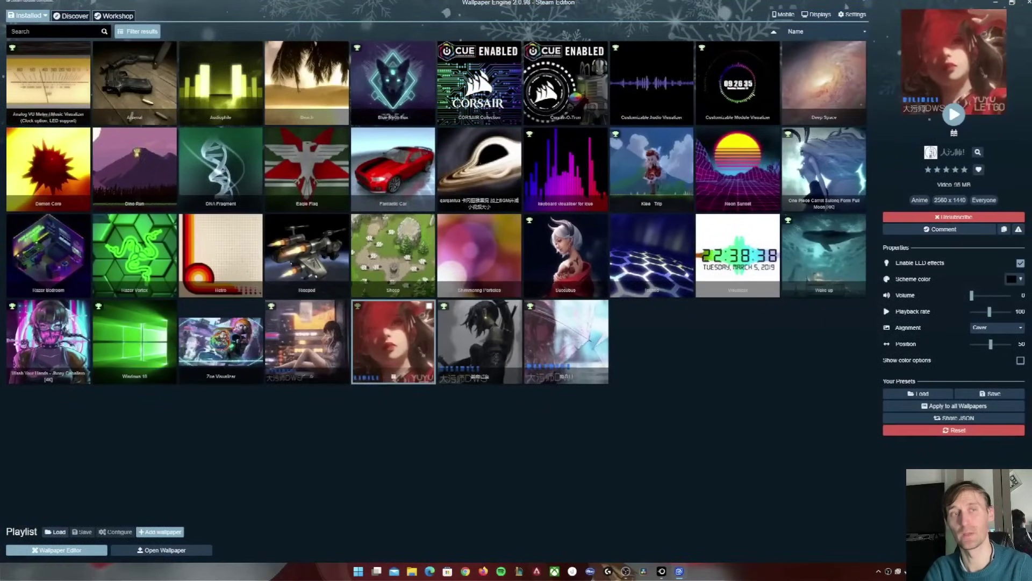
pyautogui.rightClick(389, 337)
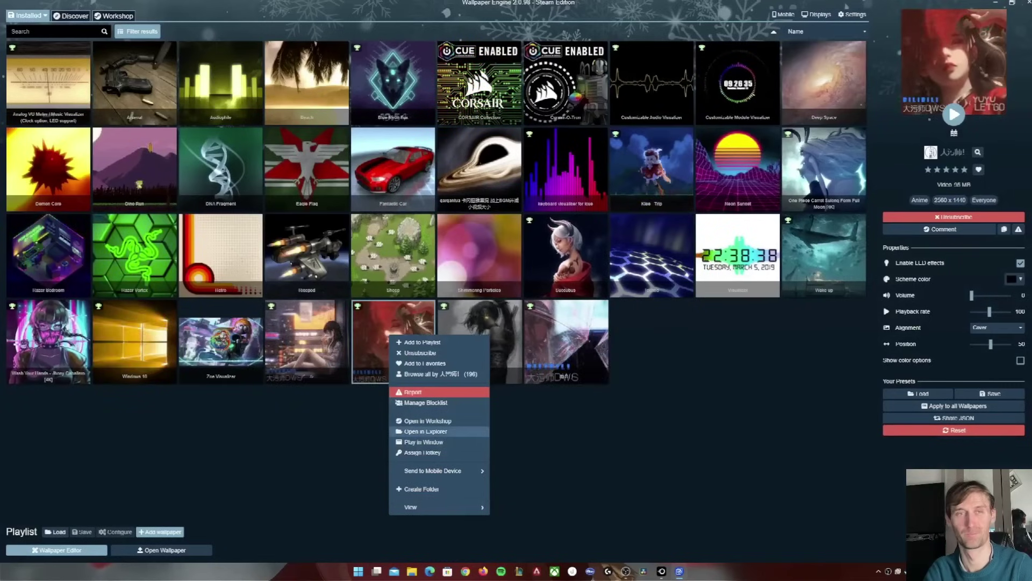
# Step: Open the wallpaper's folder in File Explorer and copy fin.mp4
pyautogui.click(425, 432)
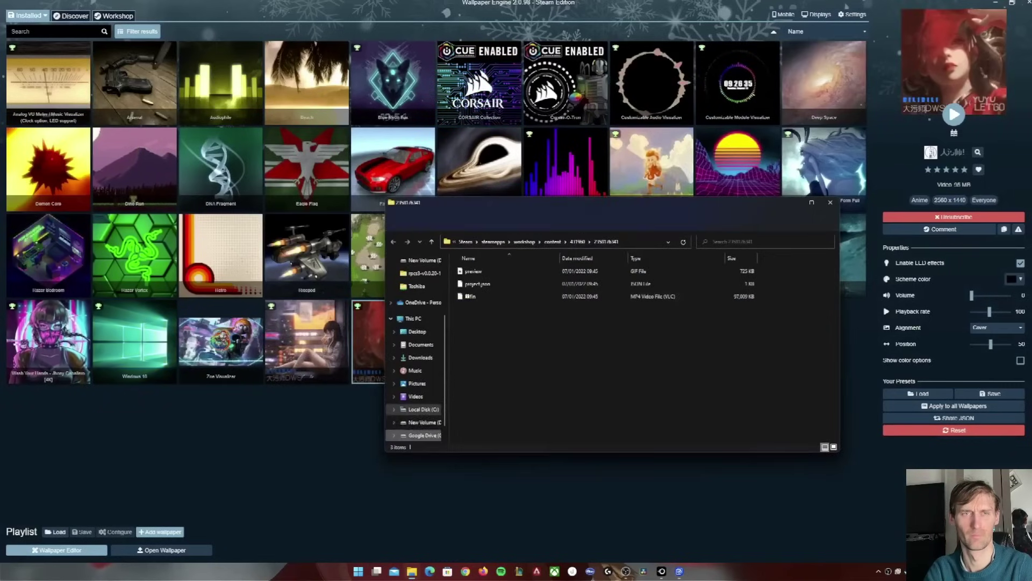
pyautogui.click(470, 297)
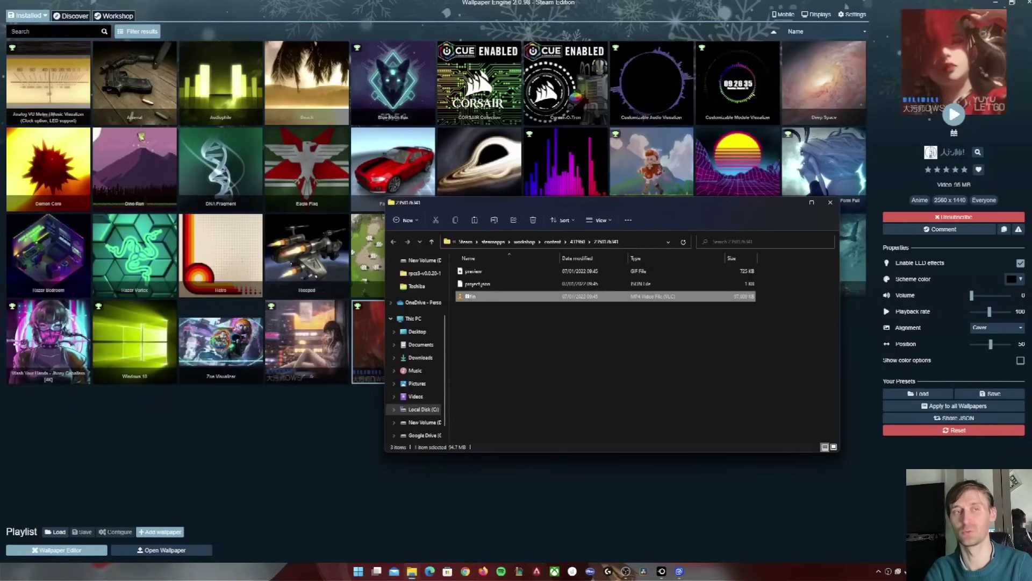
pyautogui.rightClick(472, 297)
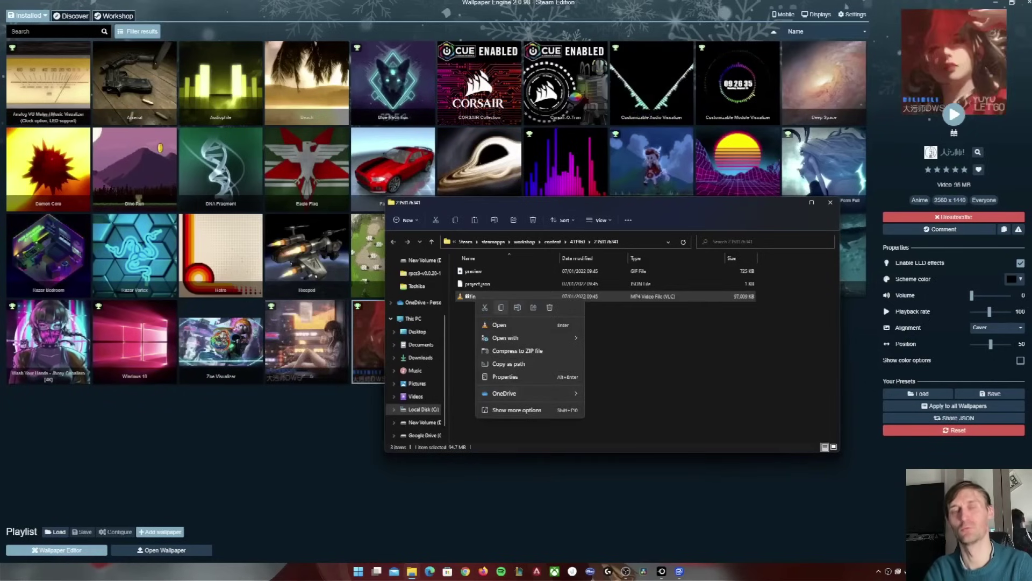
pyautogui.click(501, 307)
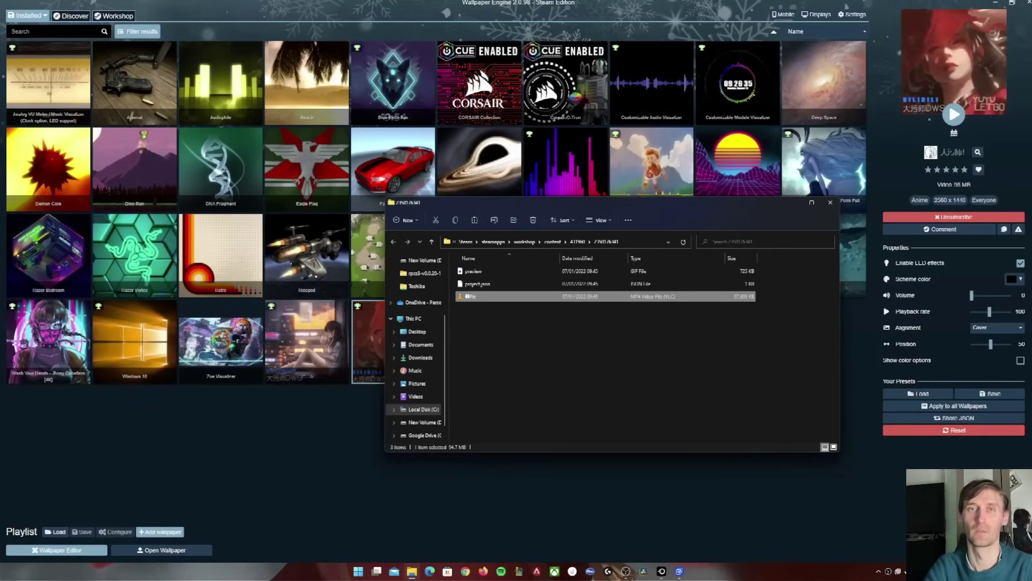
# Step: Close File Explorer and Wallpaper Engine, then exit LetsView full screen
pyautogui.hotkey('alt', 'F4')
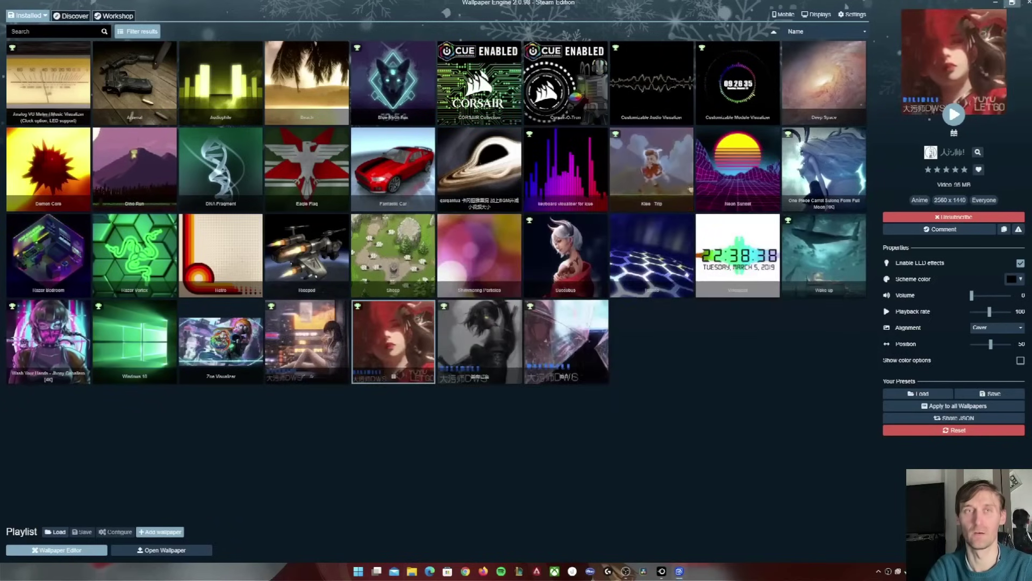
pyautogui.hotkey('alt', 'F4')
pyautogui.press('super+w')
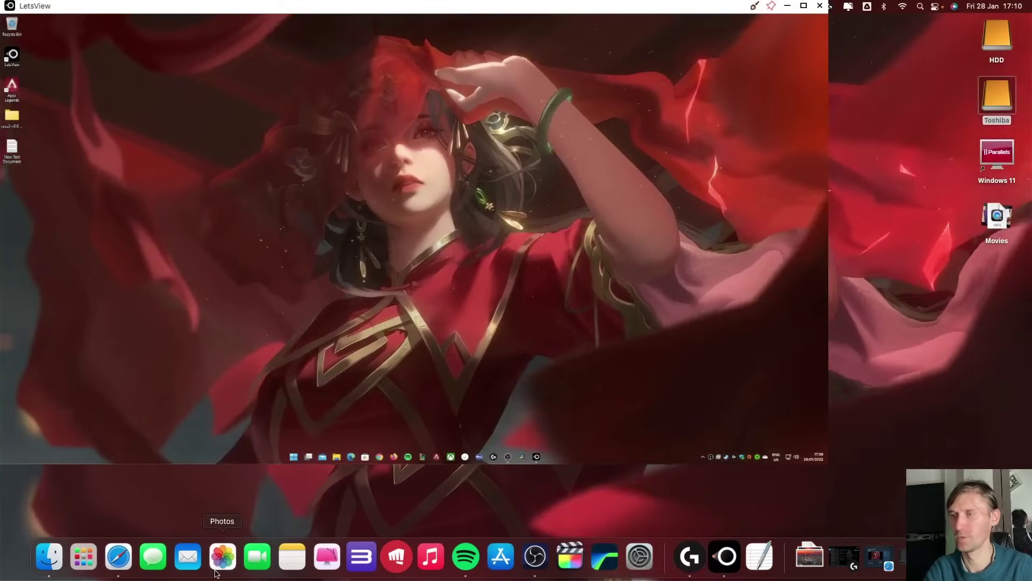
# Step: Search the App Store for 'dynamic wallpaper engine'
pyautogui.click(500, 557)
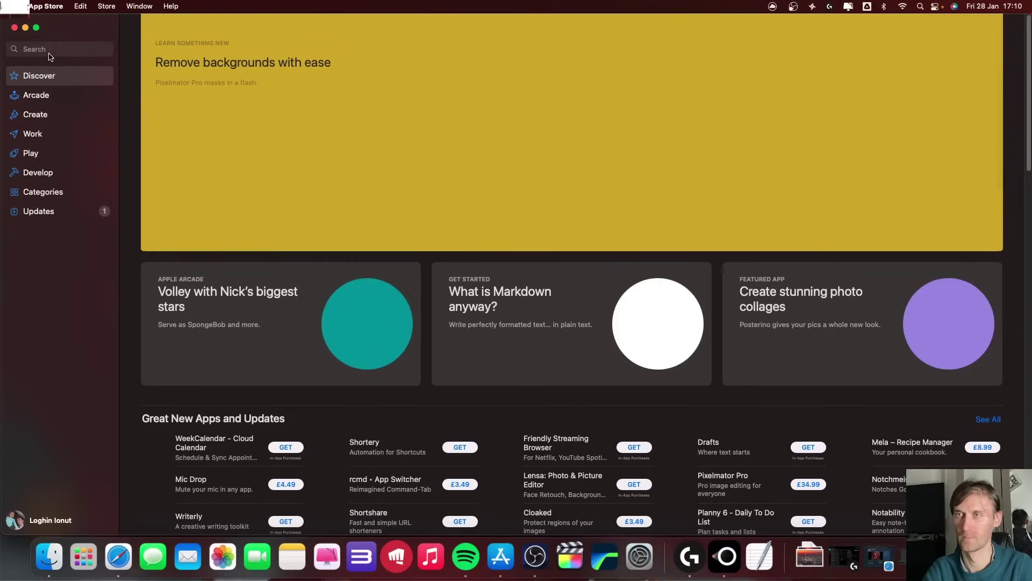
pyautogui.click(54, 50)
pyautogui.write('dyna')
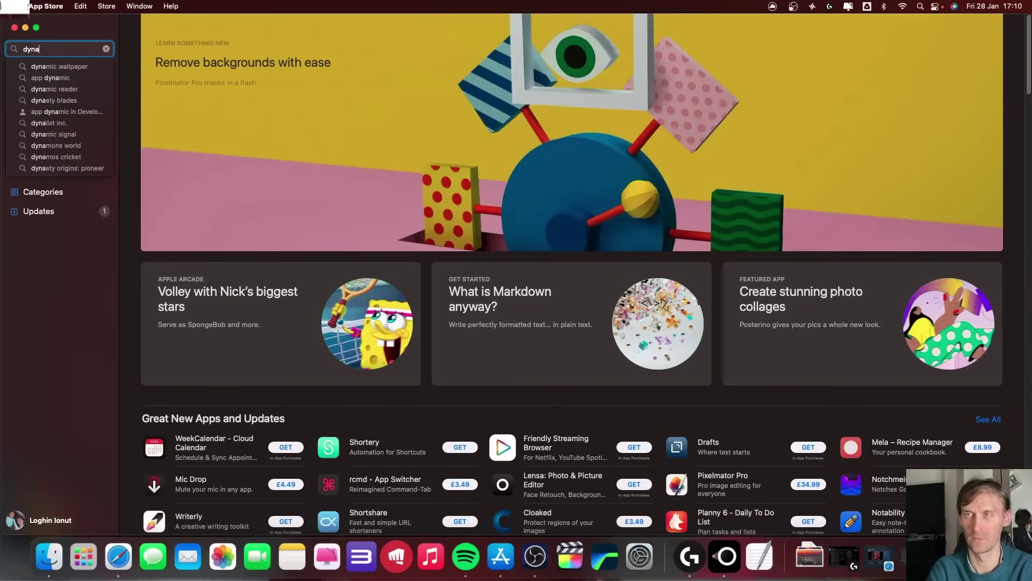
pyautogui.write('mic wall')
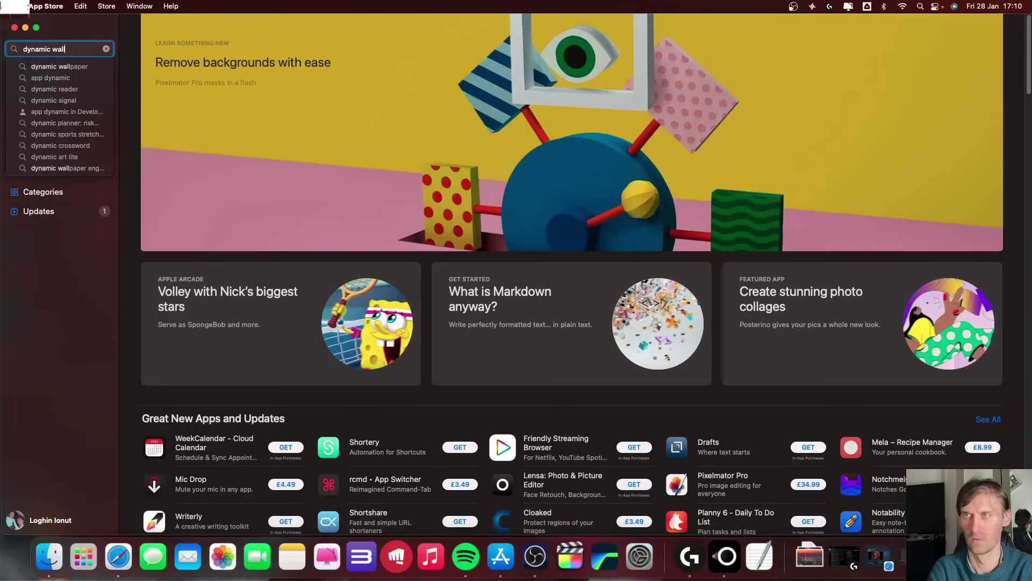
pyautogui.write('pape')
pyautogui.press('Return')
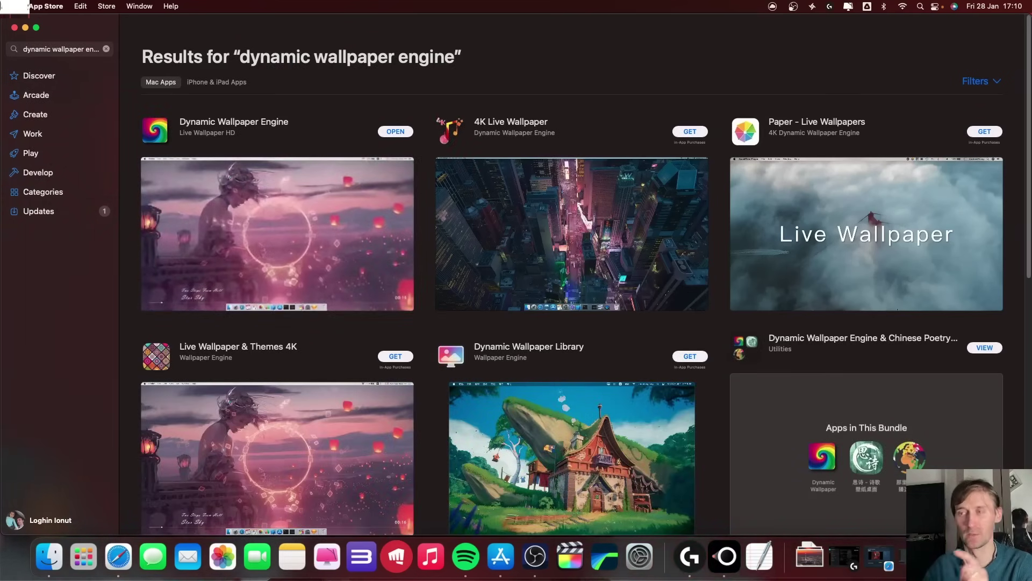
# Step: Close the App Store and apply the last Wallpapers Animated video, the rainy umbrellas, as wallpaper
pyautogui.click(14, 28)
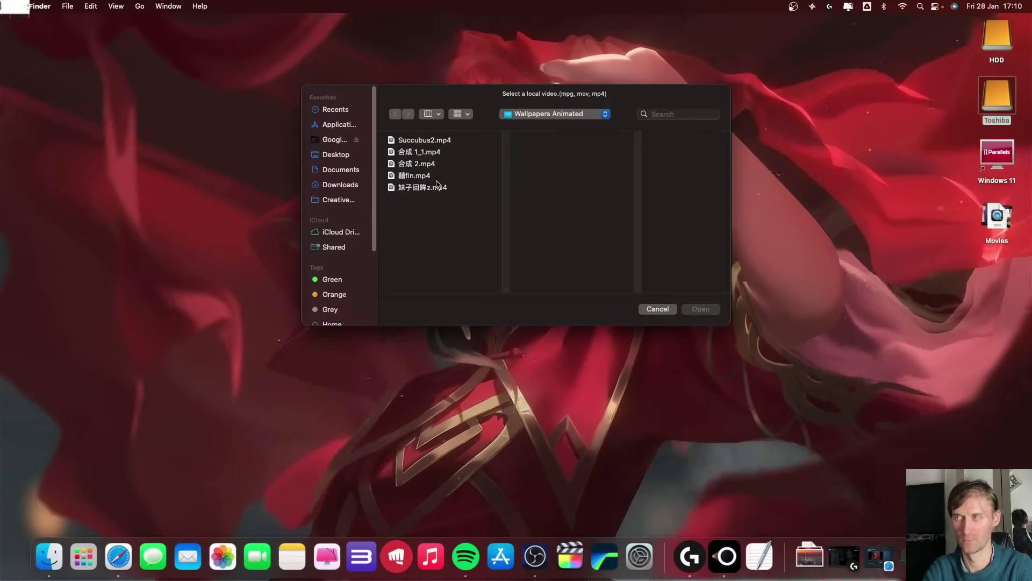
pyautogui.click(426, 188)
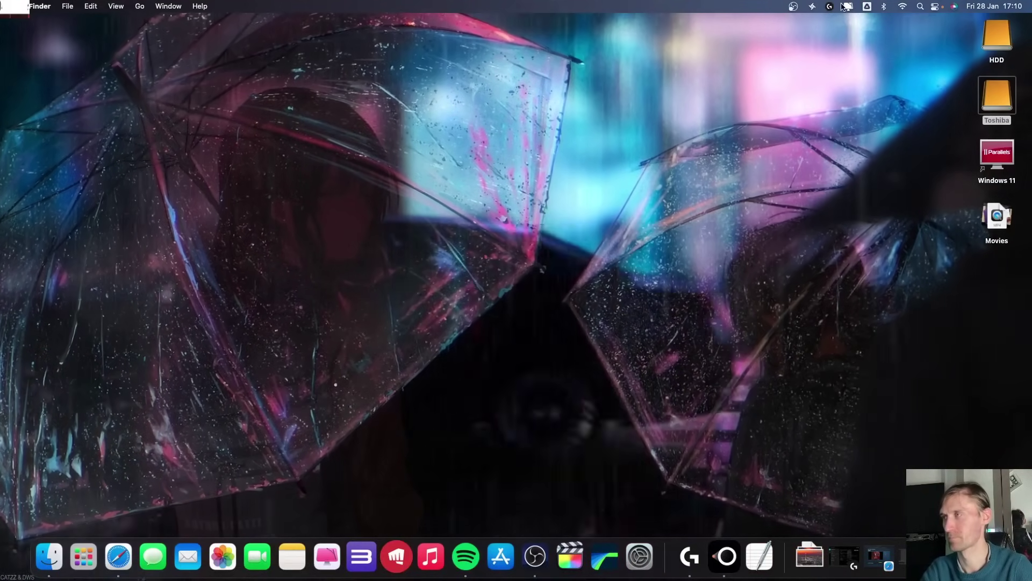
# Step: From the Workshop's Downloaded tab, set the red-robed woman video to the desktop and close the window
pyautogui.click(812, 6)
pyautogui.click(829, 25)
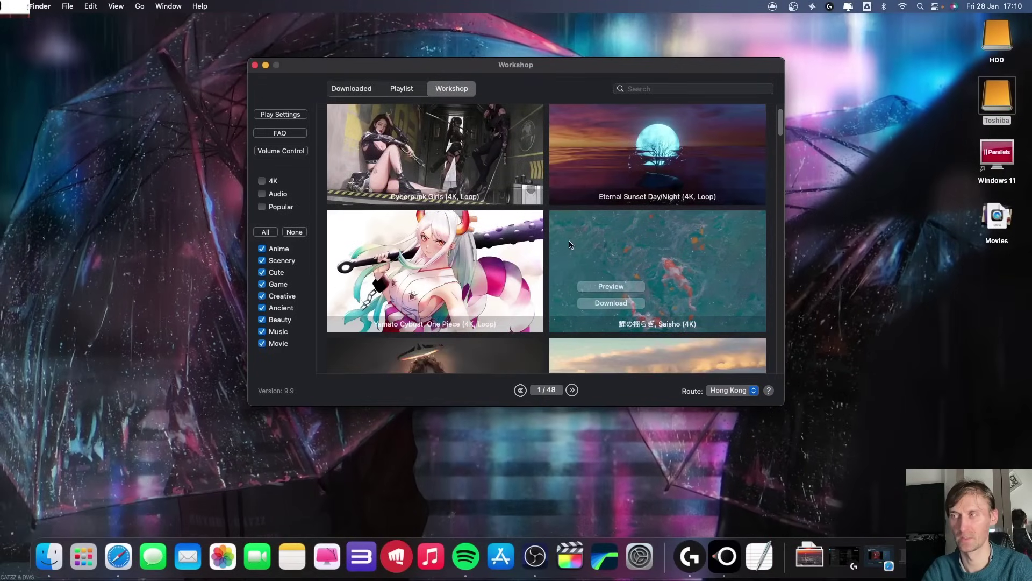
pyautogui.scroll(-6, 569, 240)
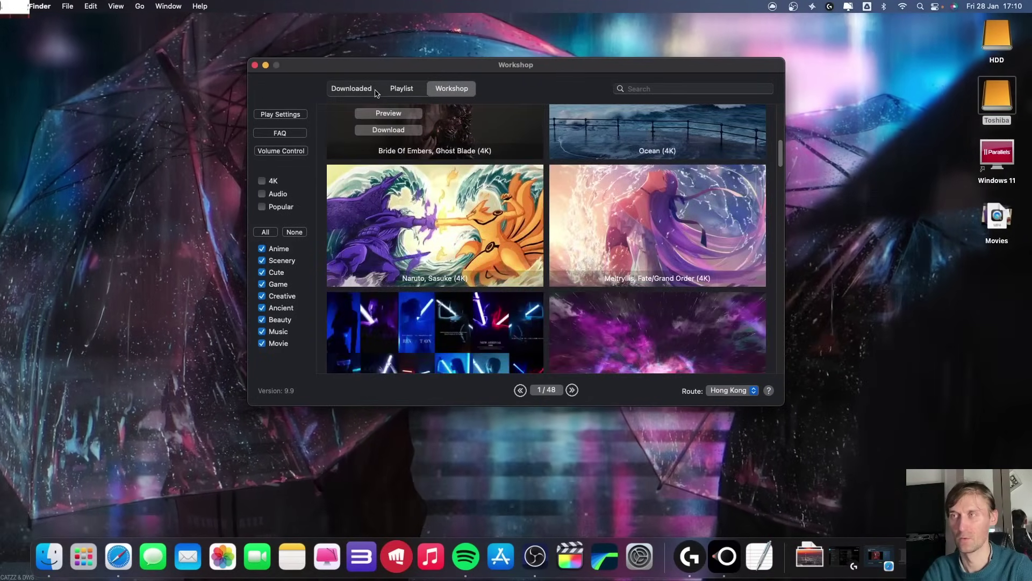
pyautogui.click(375, 91)
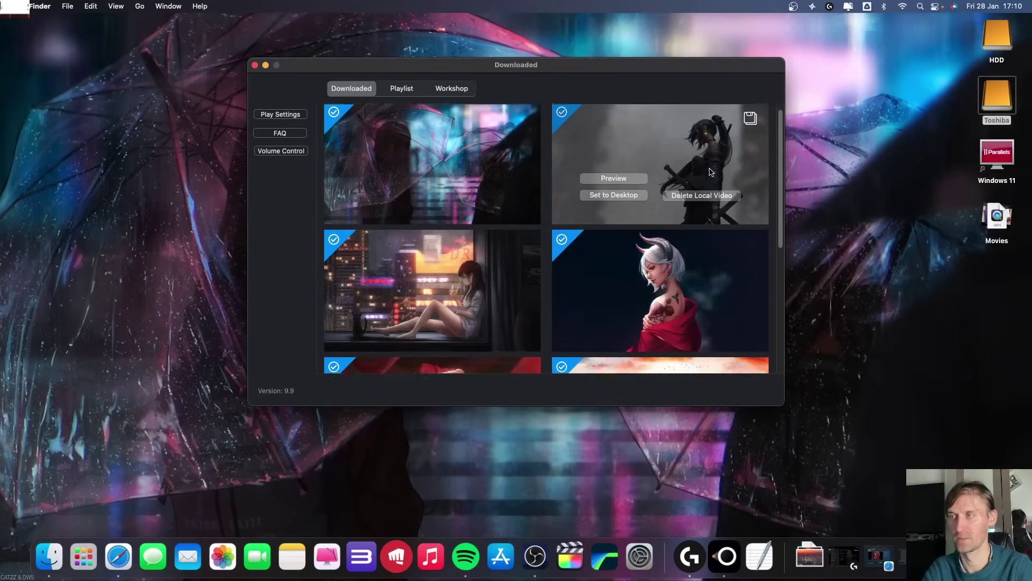
pyautogui.scroll(-3, 705, 172)
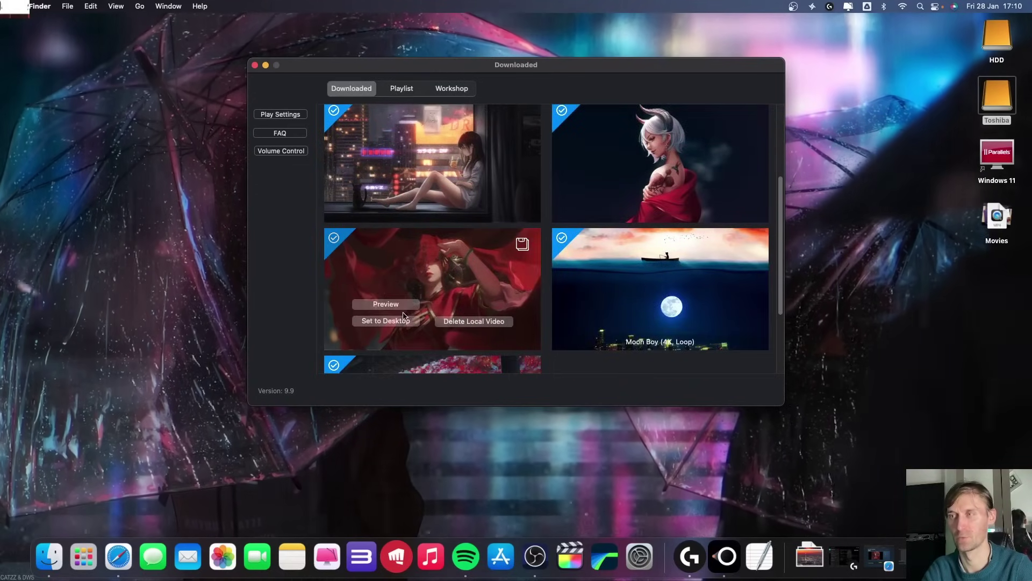
pyautogui.click(396, 321)
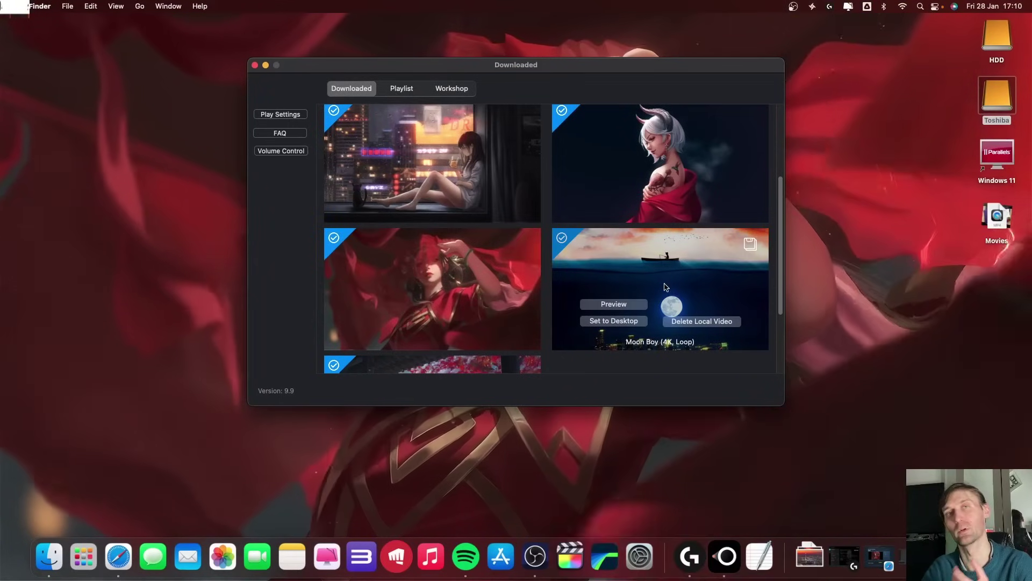
pyautogui.click(254, 65)
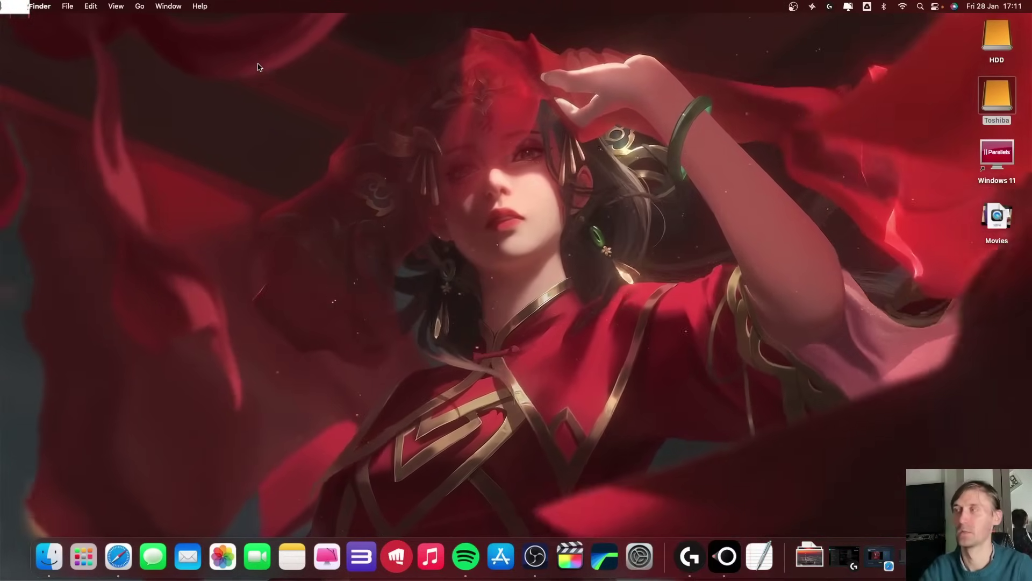
# Step: Reopen Safari from the Dock on the red-robed wallpaper's Steam Workshop page
pyautogui.click(1004, 167)
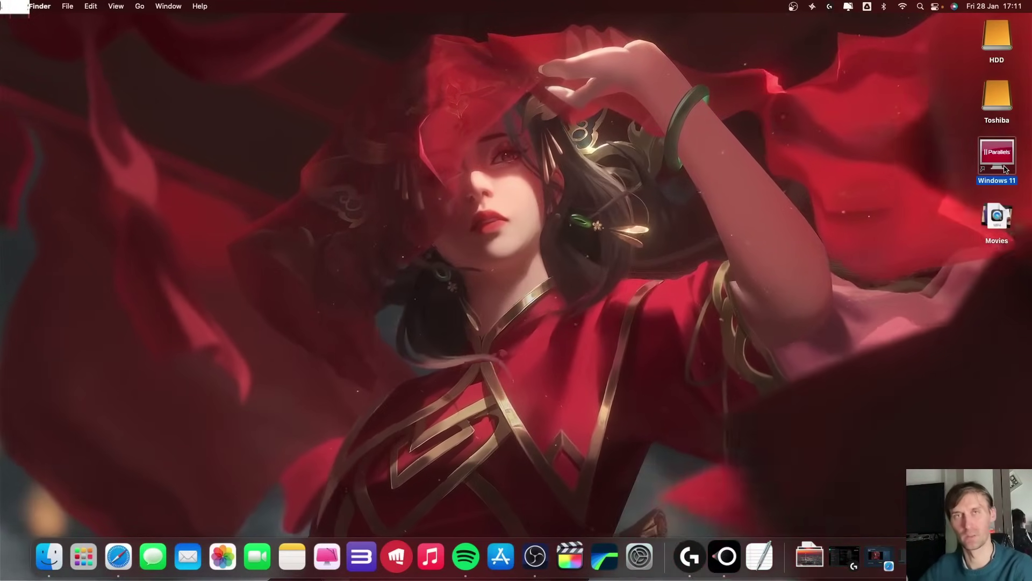
pyautogui.click(131, 567)
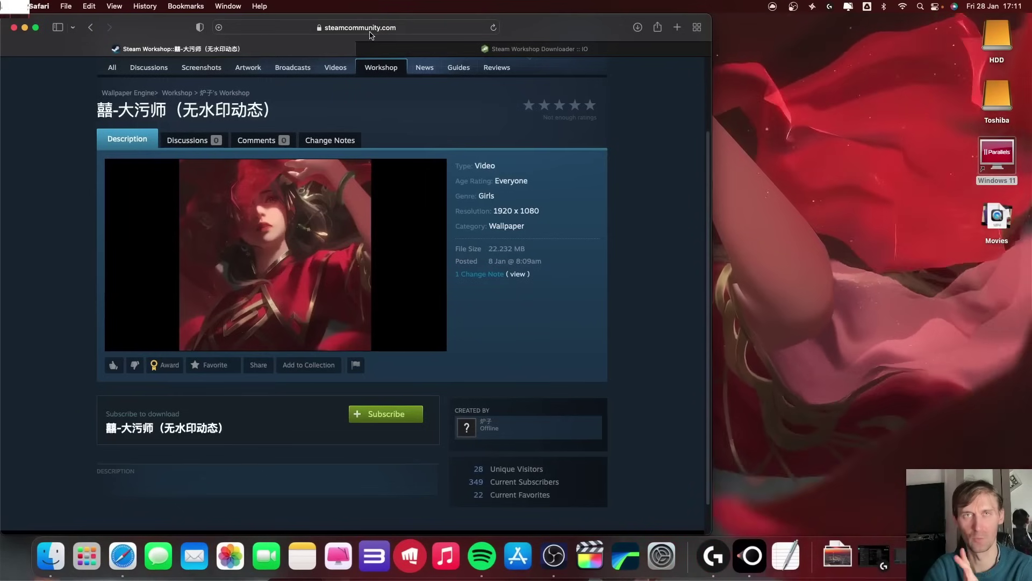
# Step: Return to the search results, reopen the 囍-大污师 item page, and bring up copy options for its URL
pyautogui.click(91, 29)
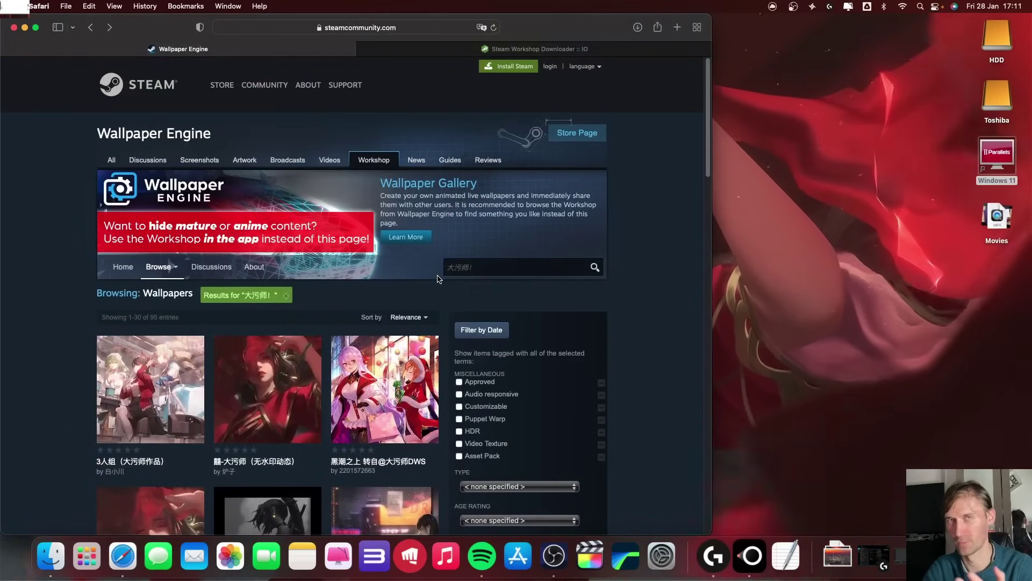
pyautogui.scroll(-1, 439, 277)
pyautogui.scroll(-5, 322, 302)
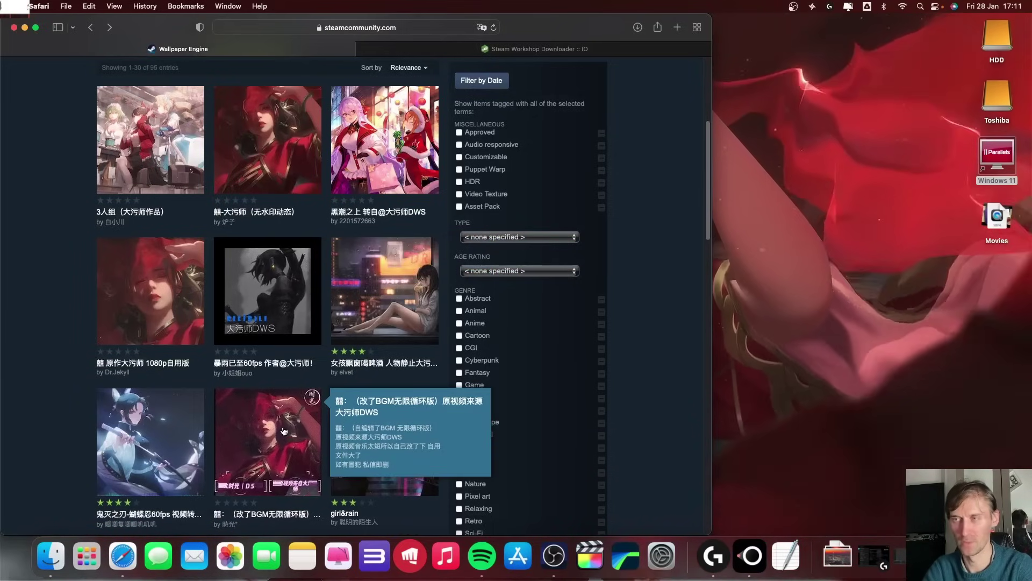
pyautogui.scroll(5, 284, 430)
pyautogui.click(290, 344)
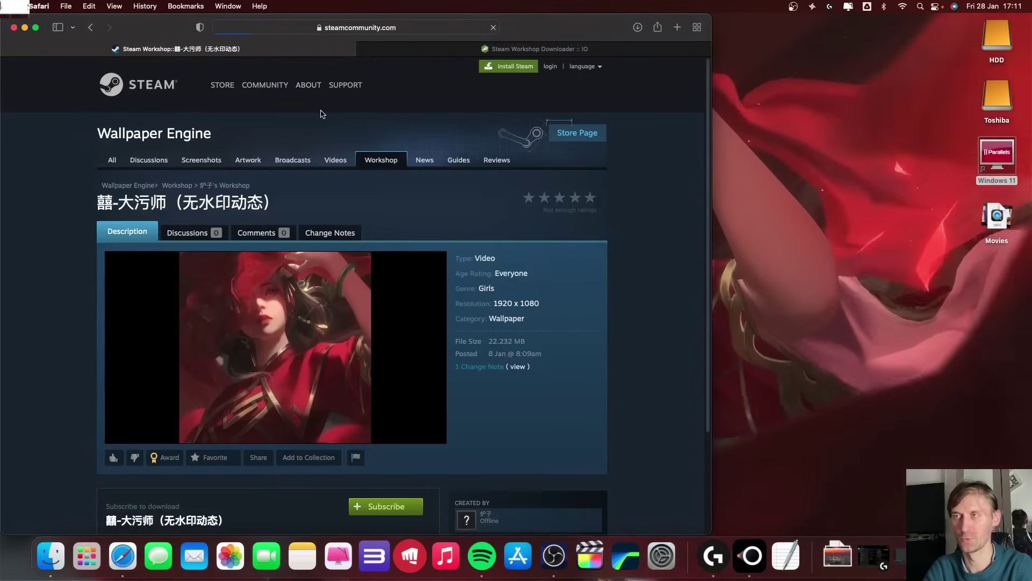
pyautogui.click(345, 26)
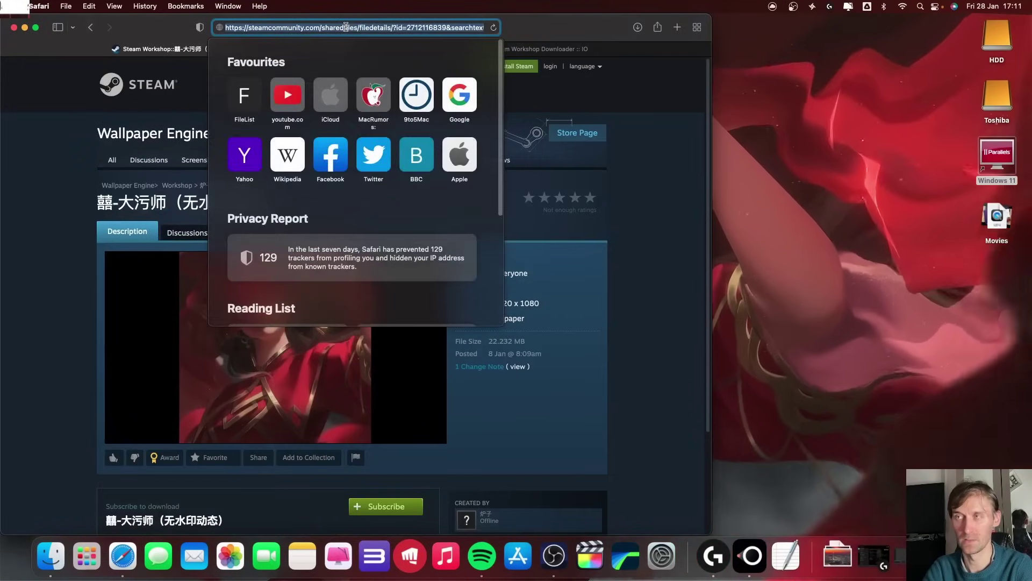
pyautogui.rightClick(346, 27)
# Step: Copy the Workshop URL, paste it into Steam Workshop Downloader, then minimize Safari
pyautogui.click(361, 38)
pyautogui.press('Escape')
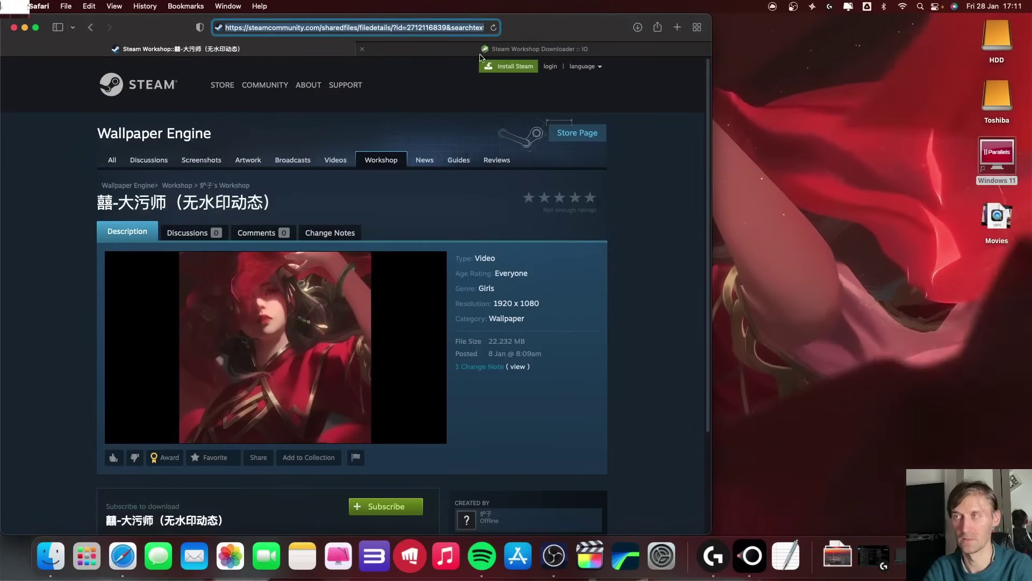
pyautogui.click(490, 49)
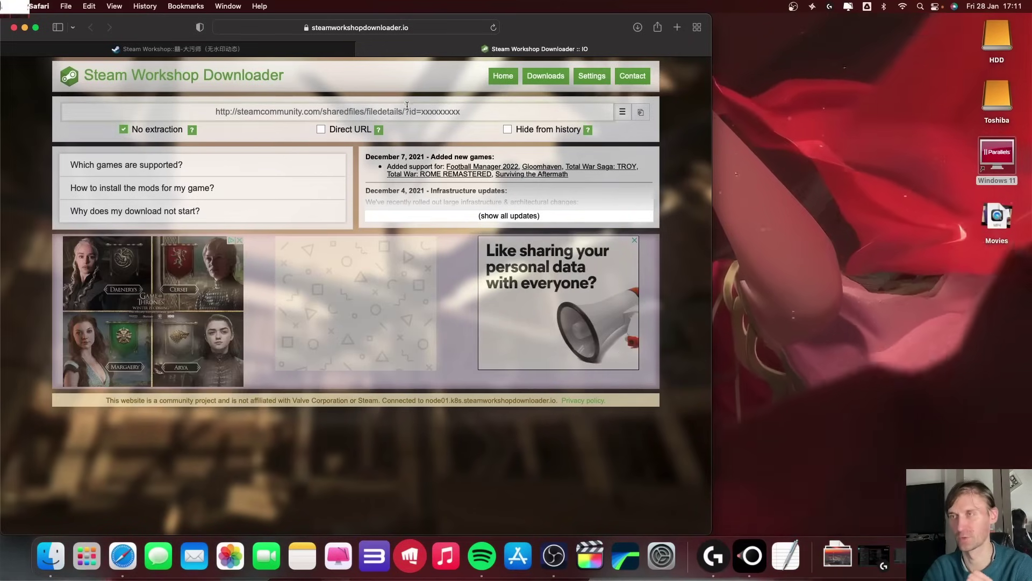
pyautogui.rightClick(405, 110)
pyautogui.click(416, 139)
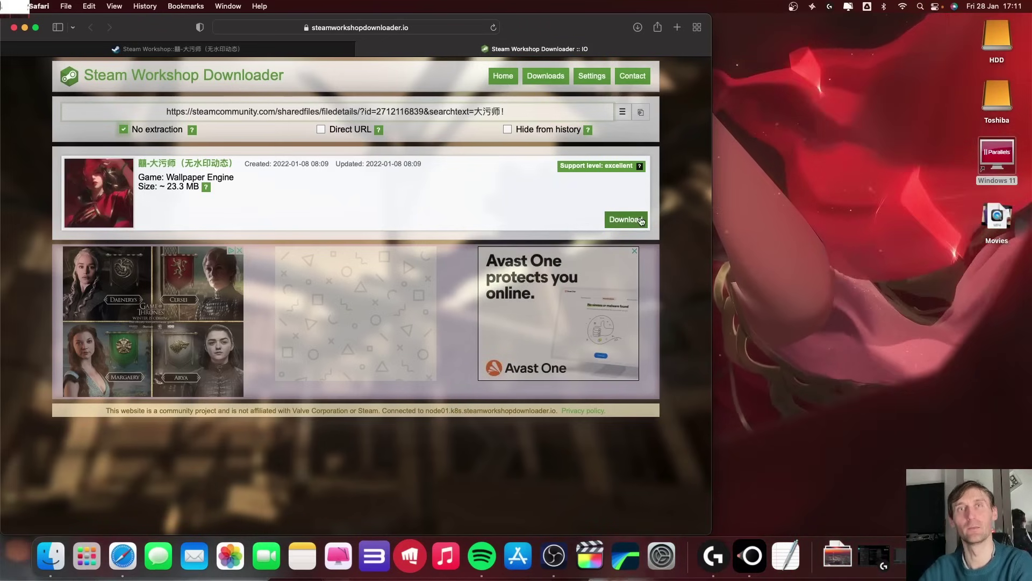
pyautogui.click(25, 28)
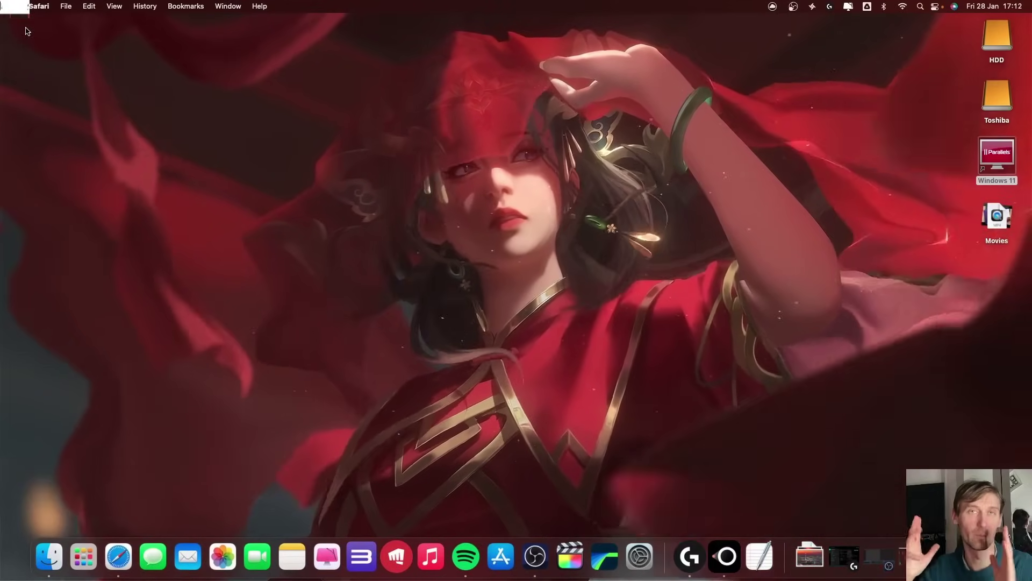